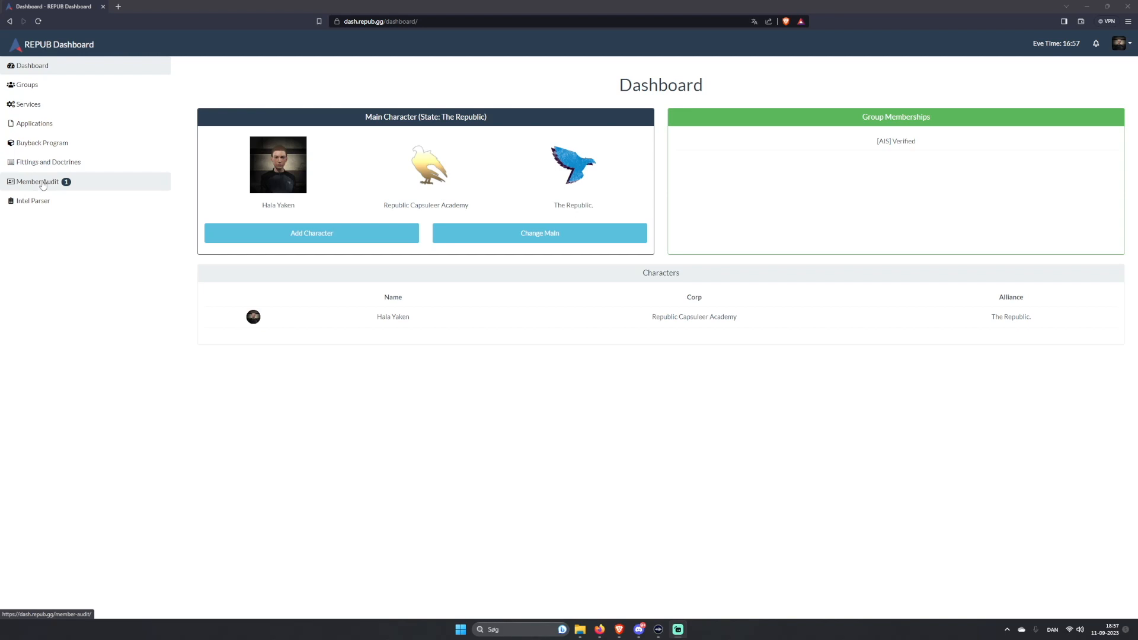
# - Register the main character in Member Audit and allow others to see it
pyautogui.click(42, 183)
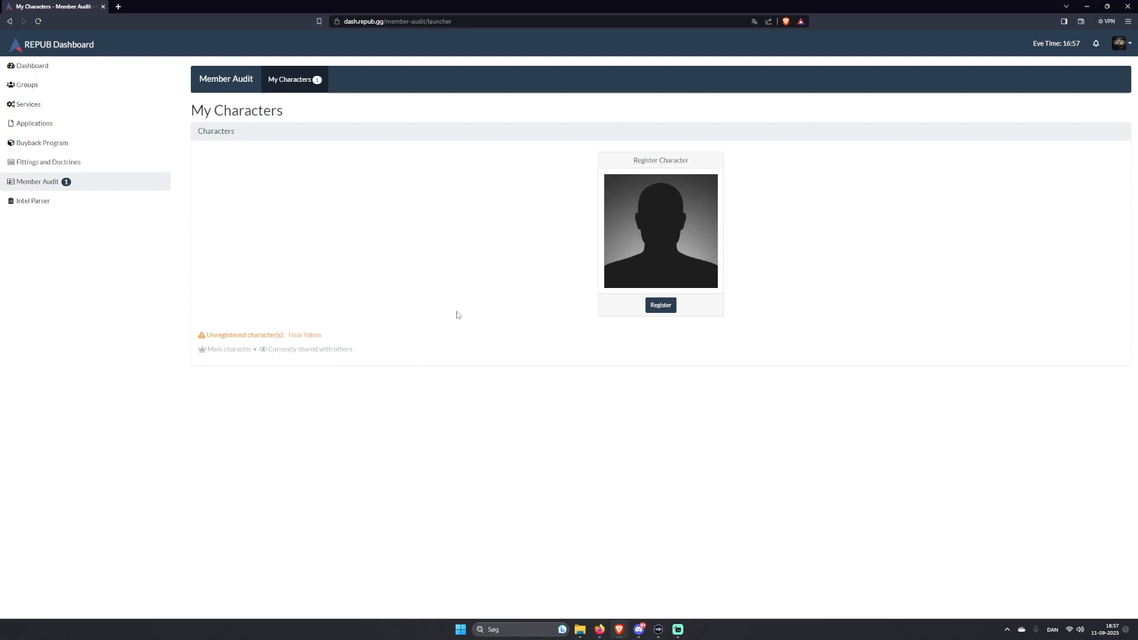
pyautogui.click(660, 305)
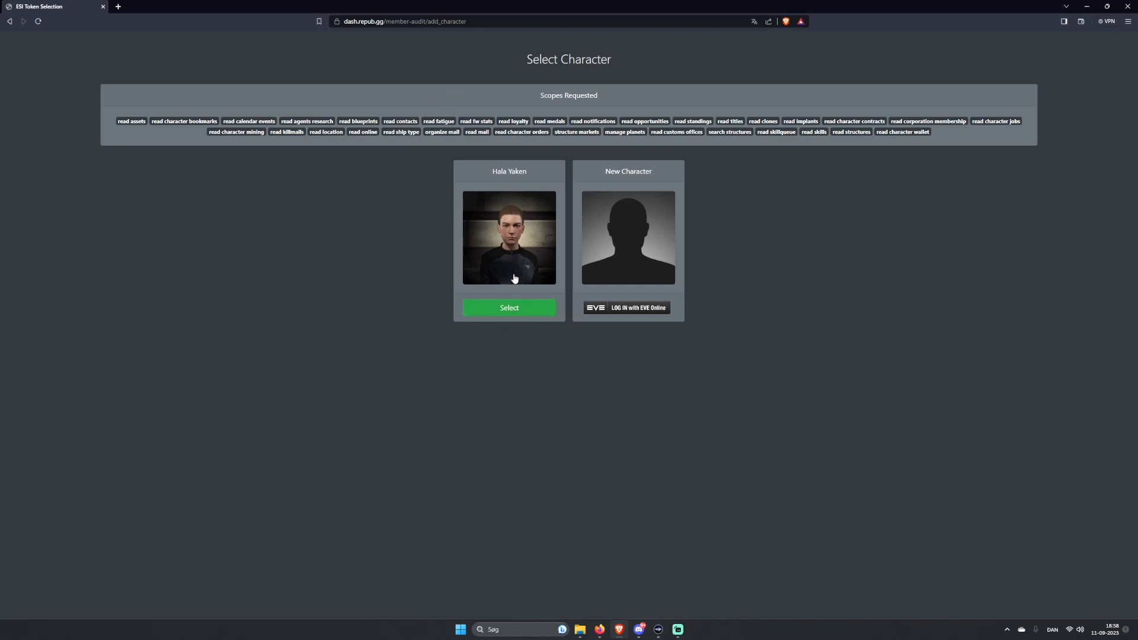
pyautogui.click(511, 309)
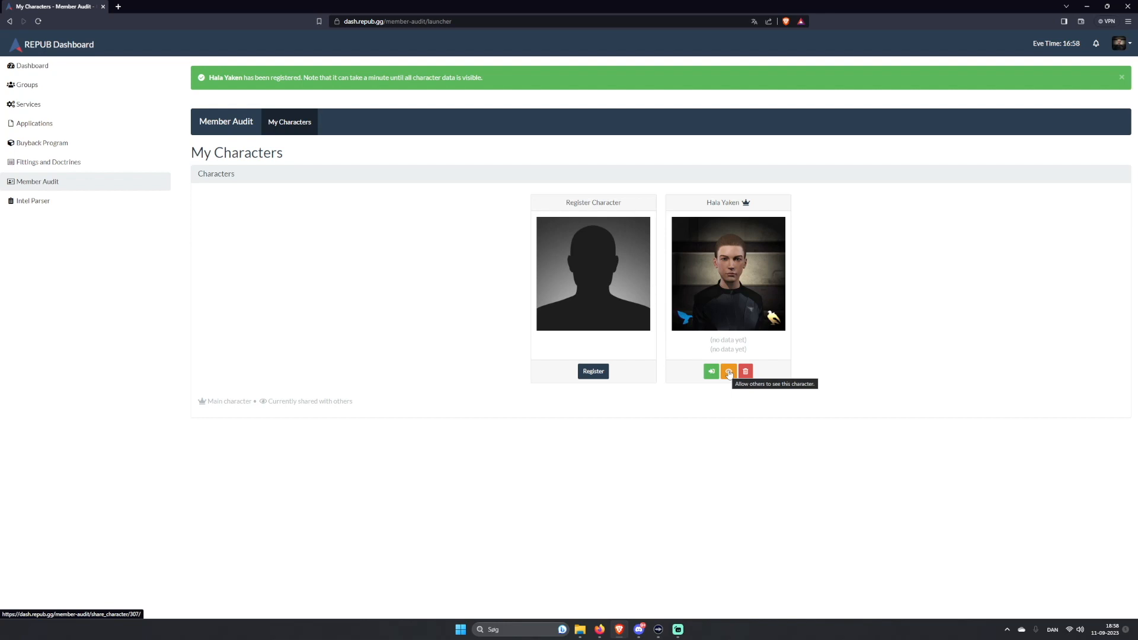
pyautogui.click(729, 371)
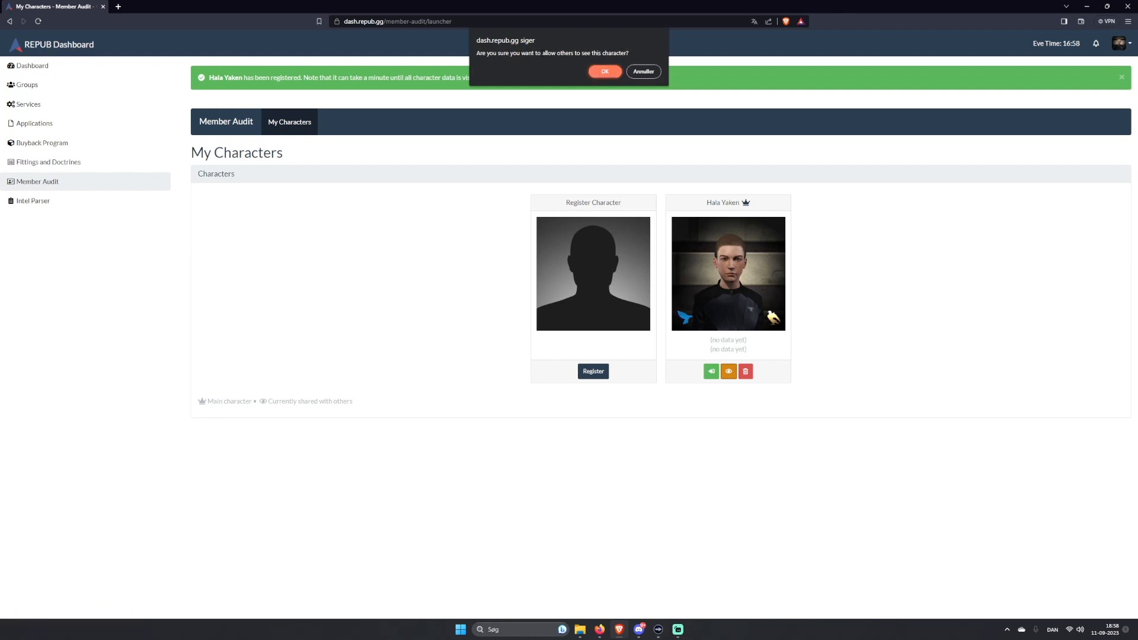
pyautogui.click(596, 72)
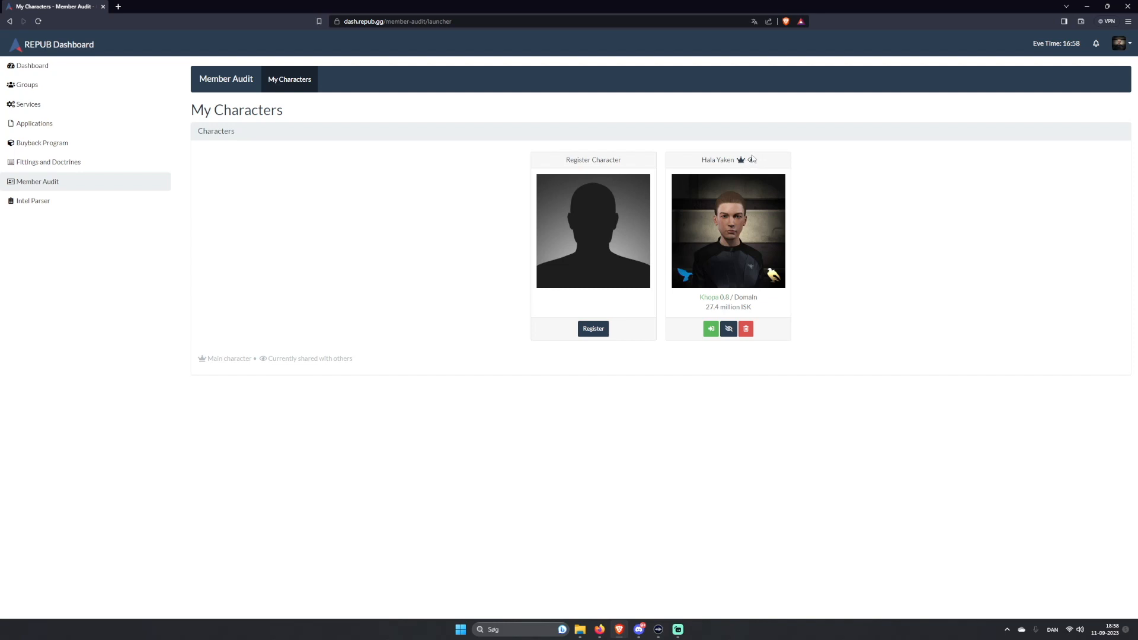
# - View the registered character's sheet in Member Audit and return to the character list to check its sharing option
pyautogui.click(710, 330)
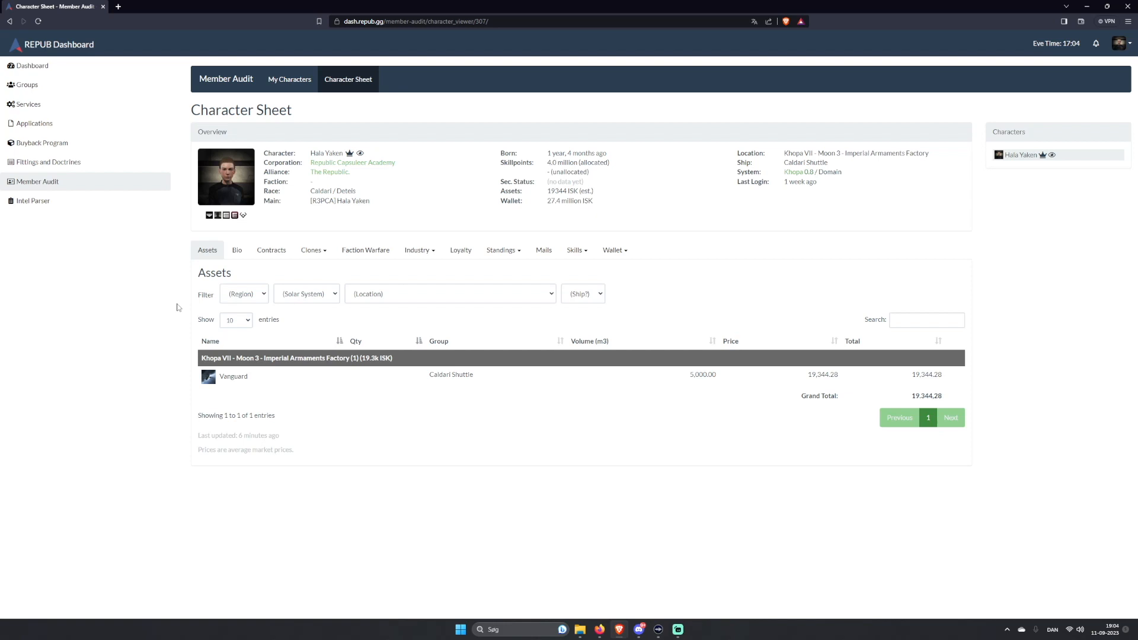
pyautogui.click(218, 79)
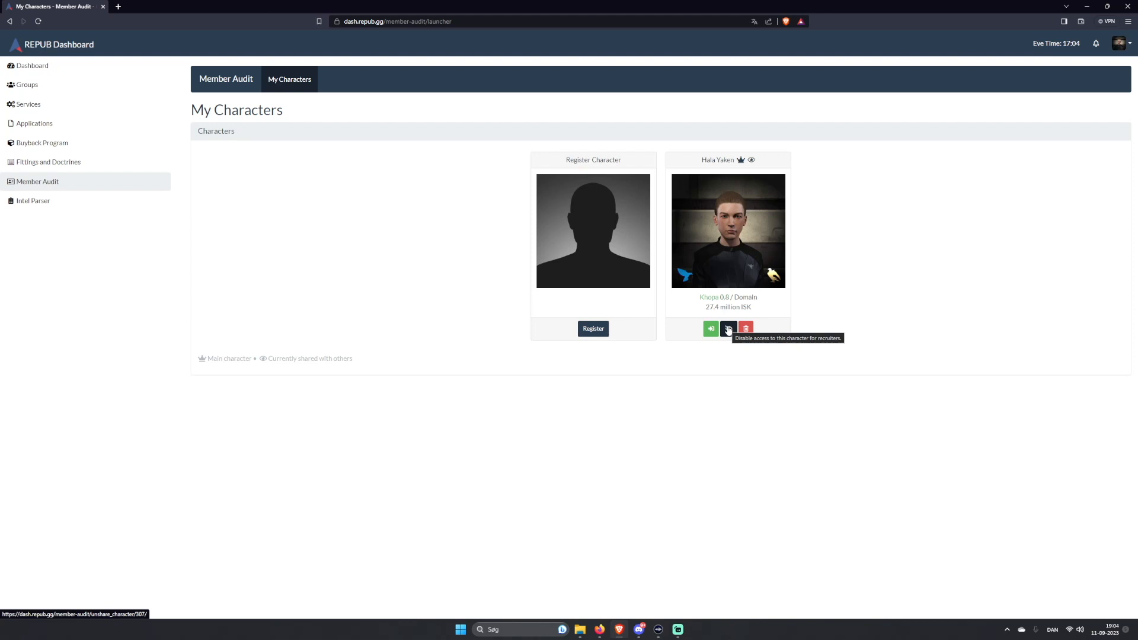
pyautogui.click(728, 330)
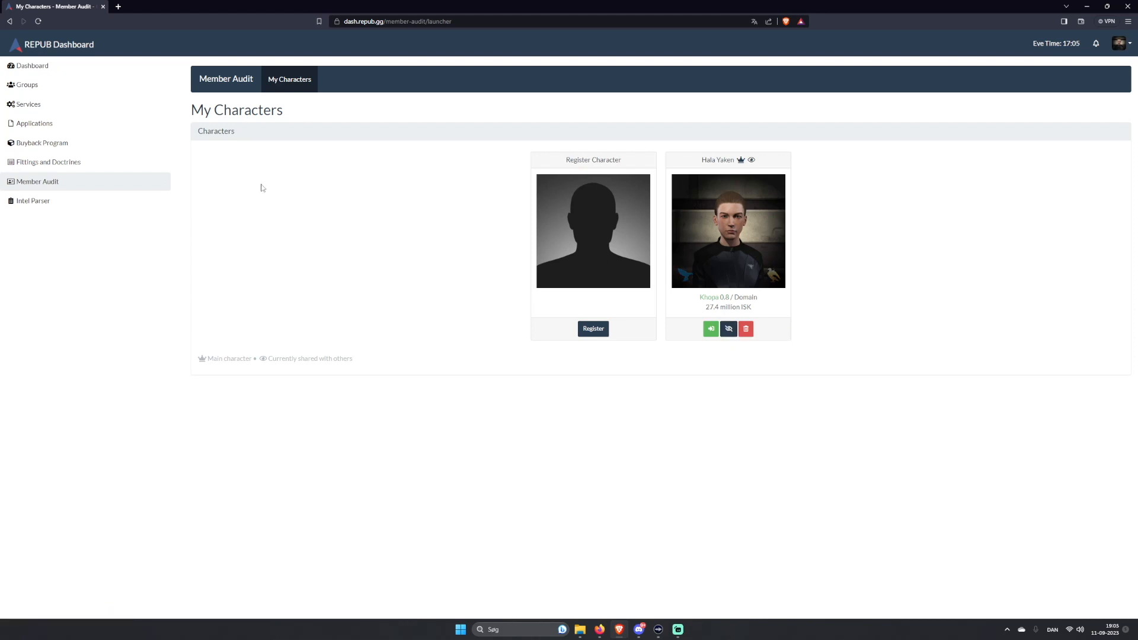
# - Create a new personal application to the corporation Investtan Inc
pyautogui.click(122, 128)
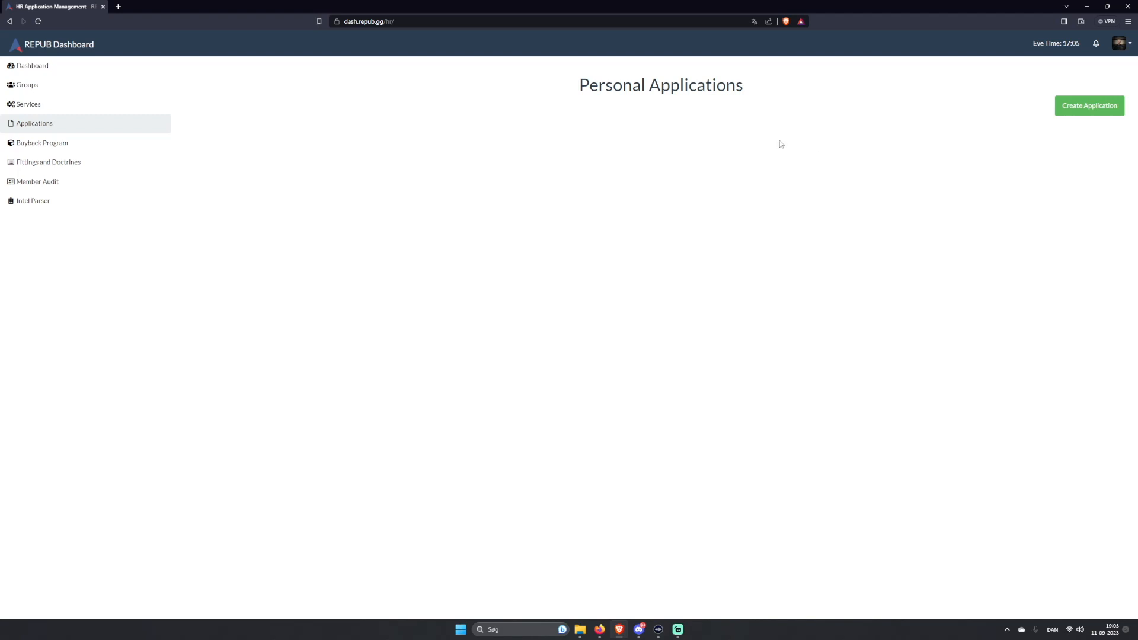
pyautogui.click(1089, 106)
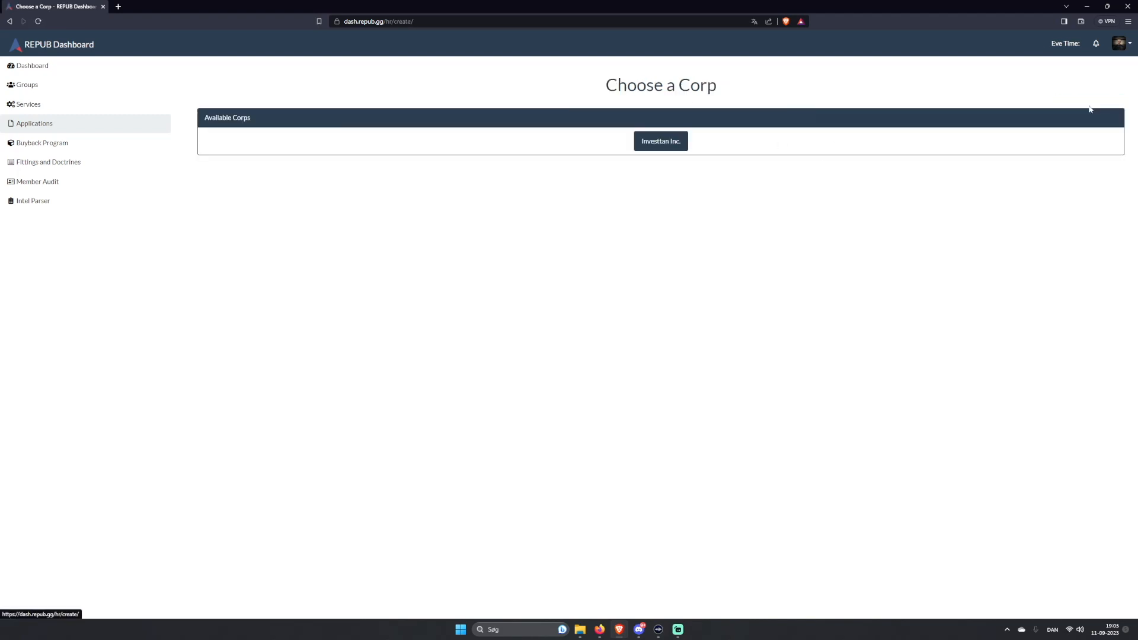
pyautogui.click(650, 146)
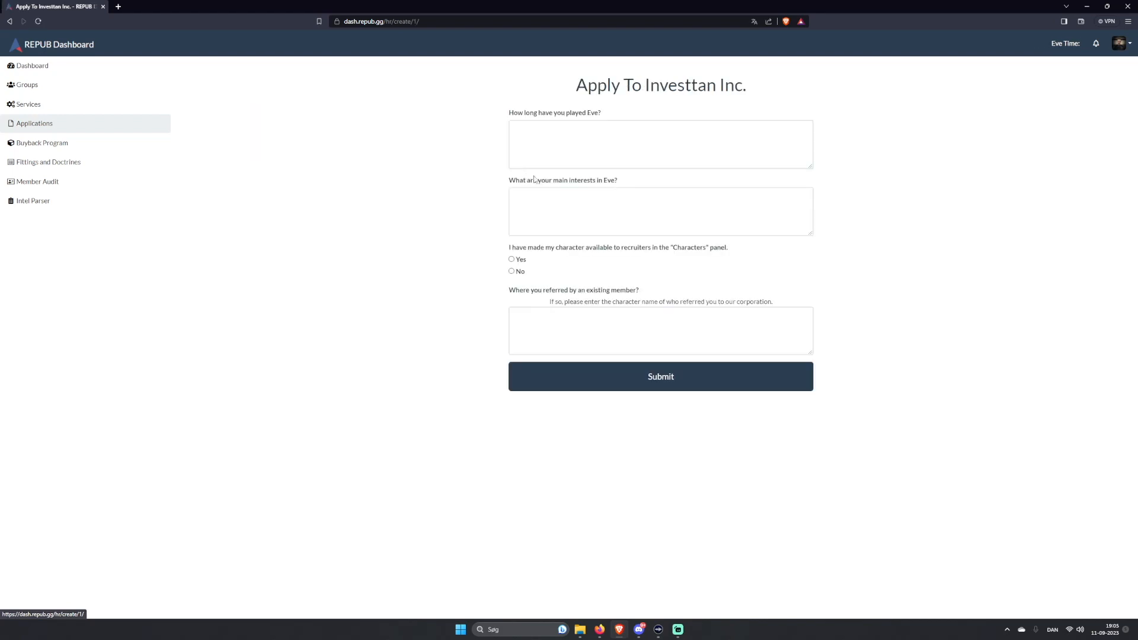
# - Answer "For about a year" for time played, "Industry" for main interests and Yes for making the character available to recruiters
pyautogui.click(622, 136)
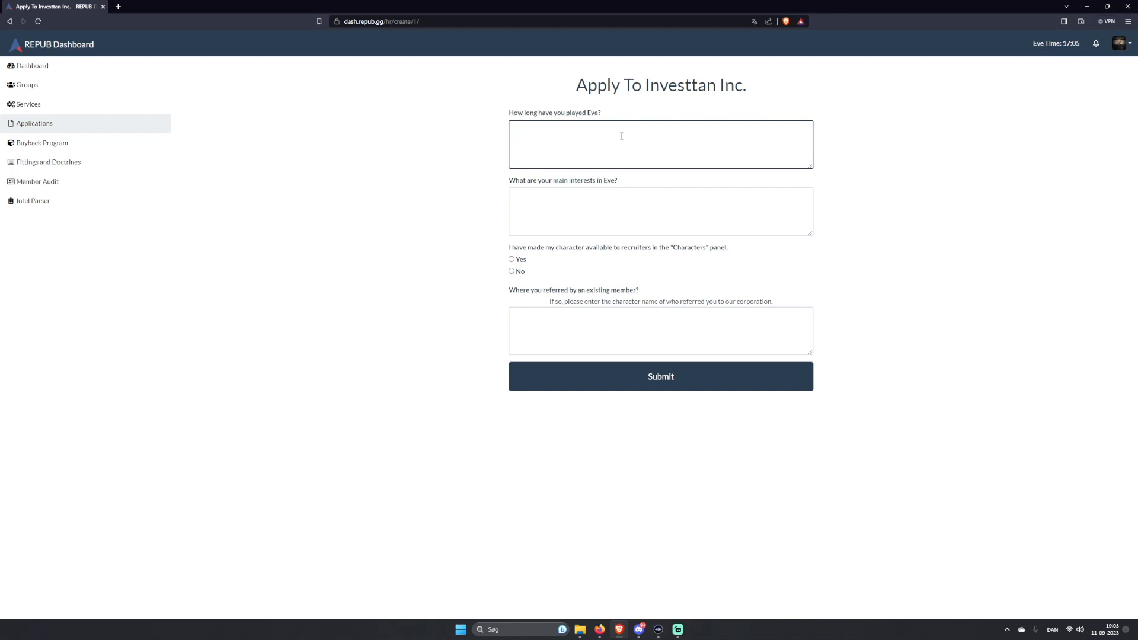
pyautogui.write('For about a year')
pyautogui.press('Tab')
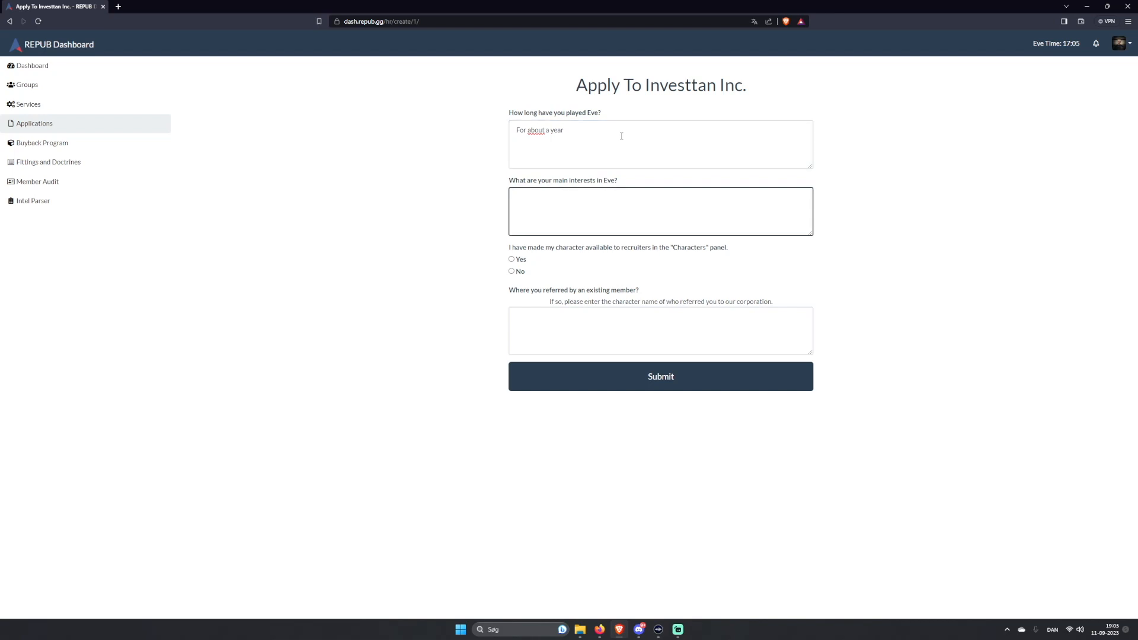
pyautogui.write('Industry')
pyautogui.click(519, 259)
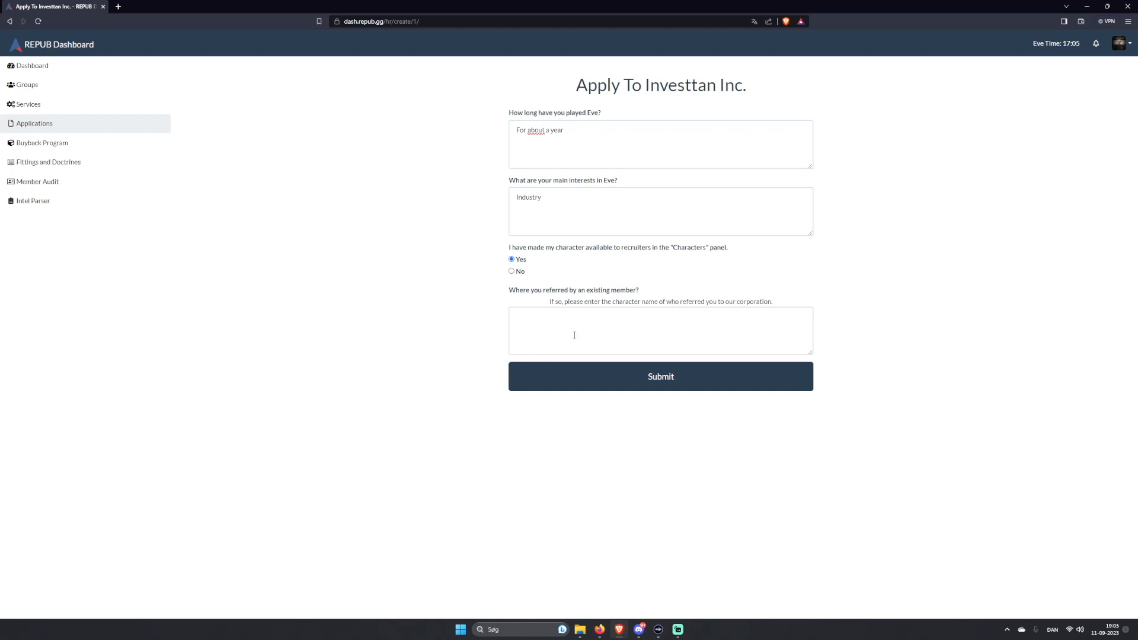
# - Enter "N/A" for the referral question and submit the application to Investtan Inc
pyautogui.click(629, 347)
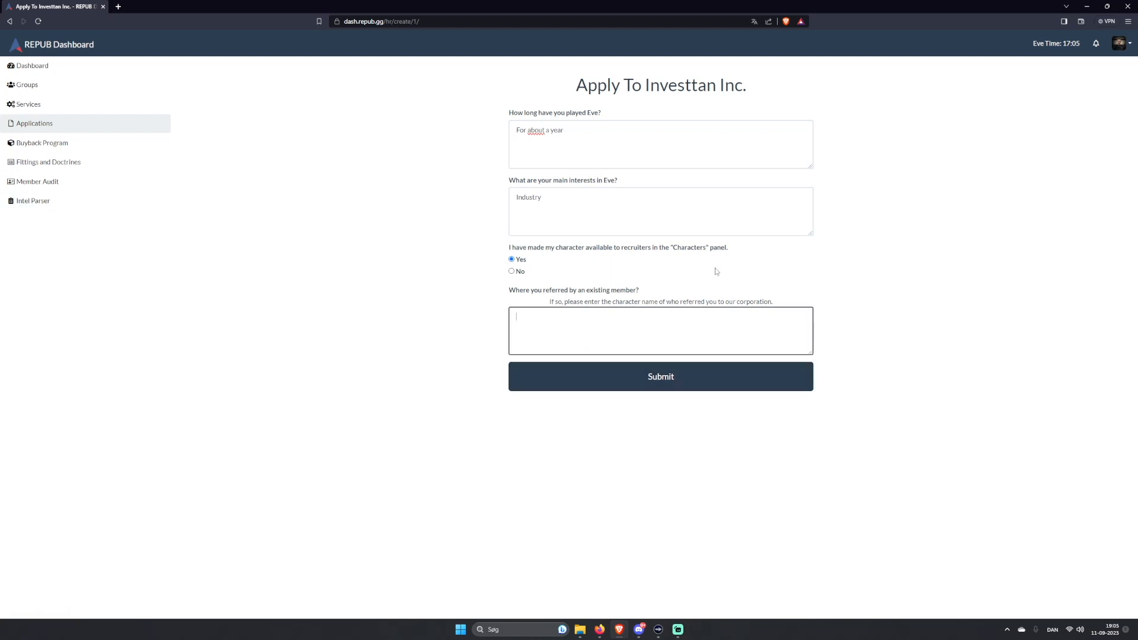
pyautogui.write('None')
pyautogui.hotkey('ctrl', 'a')
pyautogui.press('BackSpace')
pyautogui.write('N/A')
pyautogui.click(491, 326)
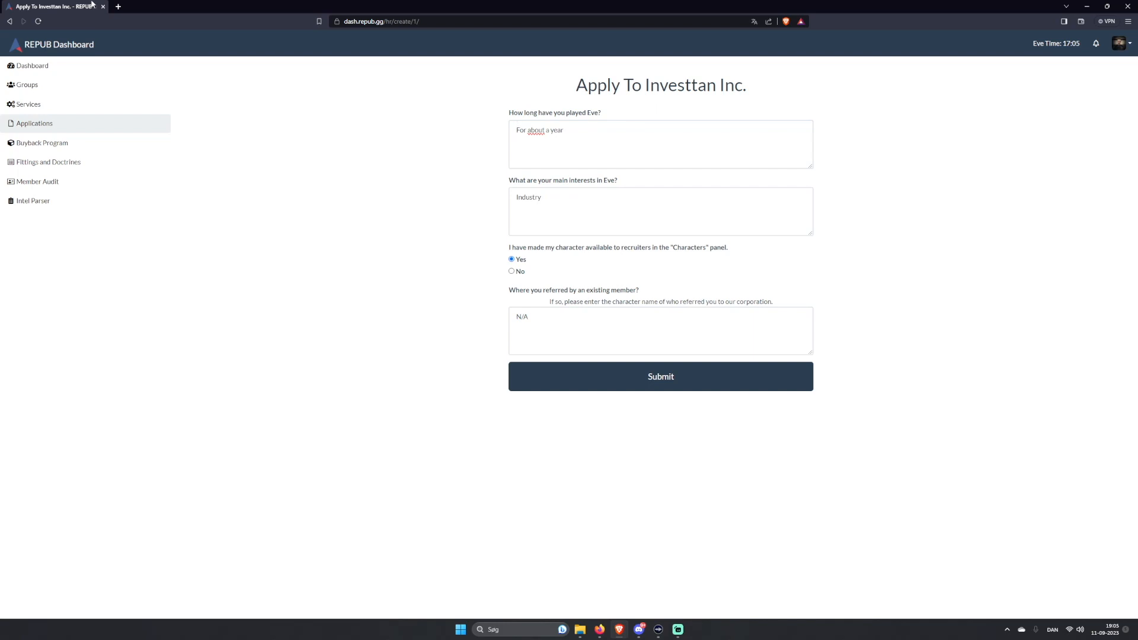
pyautogui.click(589, 216)
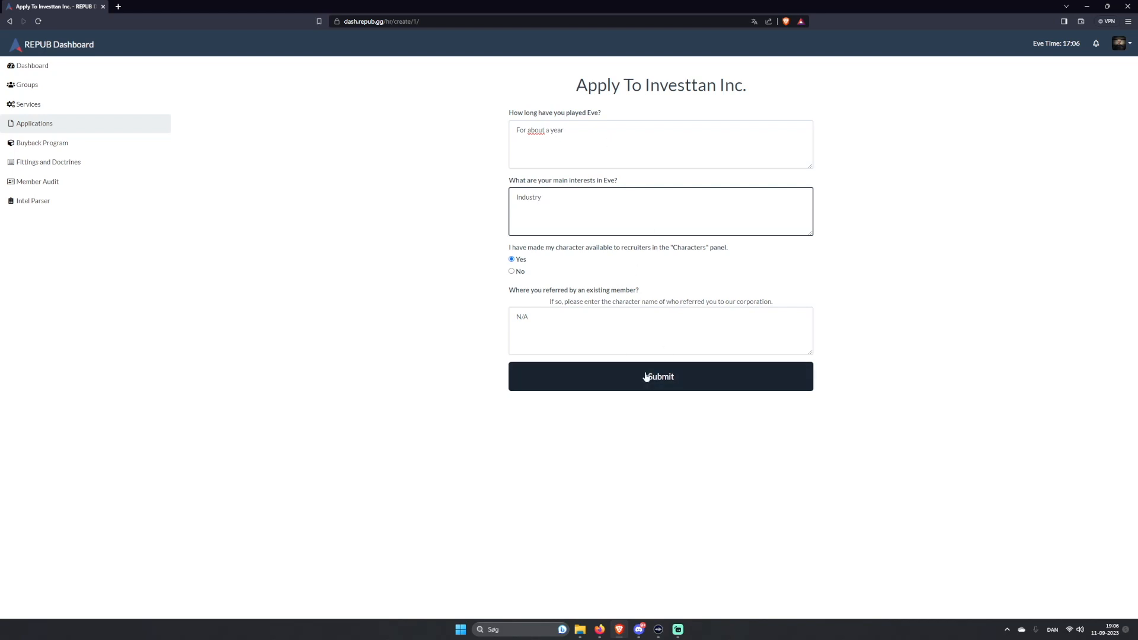
pyautogui.click(651, 385)
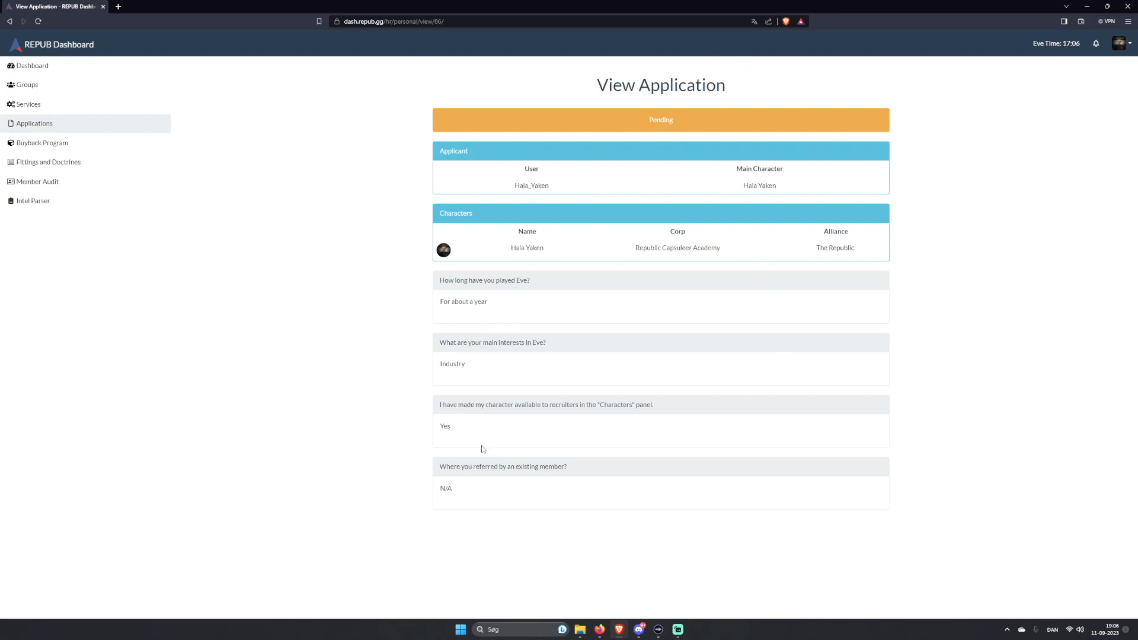
# - View the submitted Investtan Inc. application from the personal applications list and return to the list
pyautogui.click(90, 125)
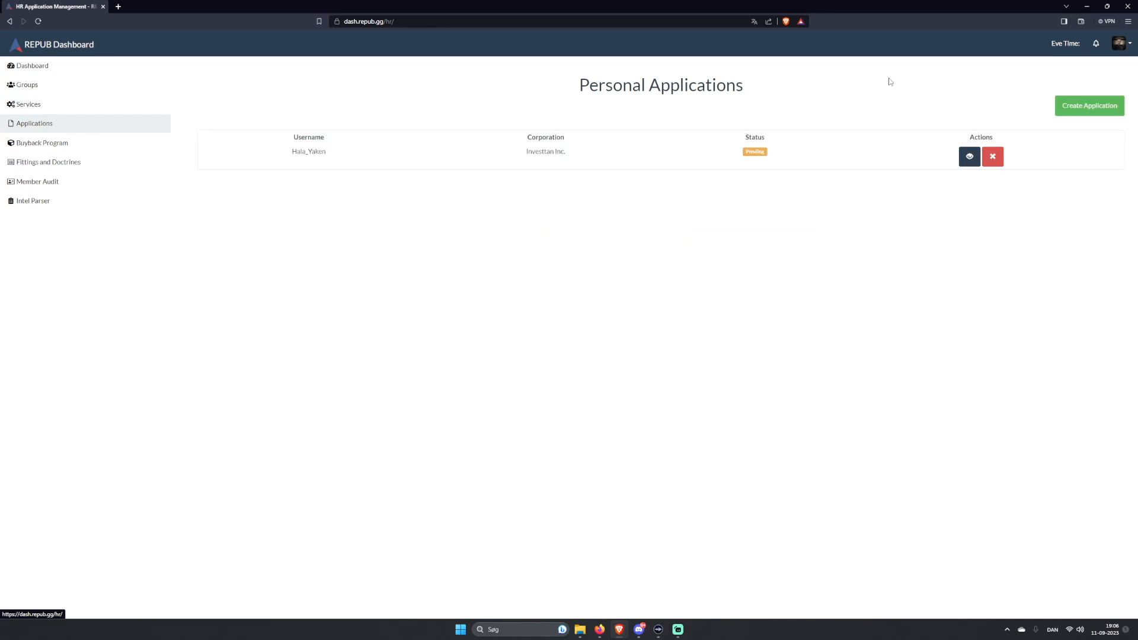
pyautogui.click(960, 159)
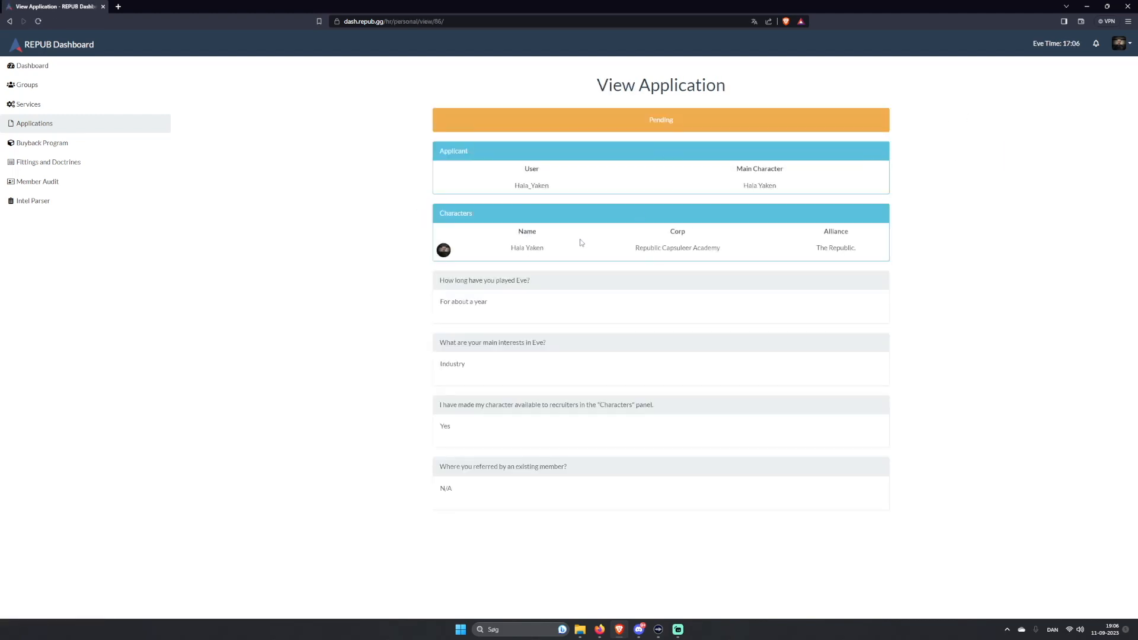
pyautogui.click(34, 123)
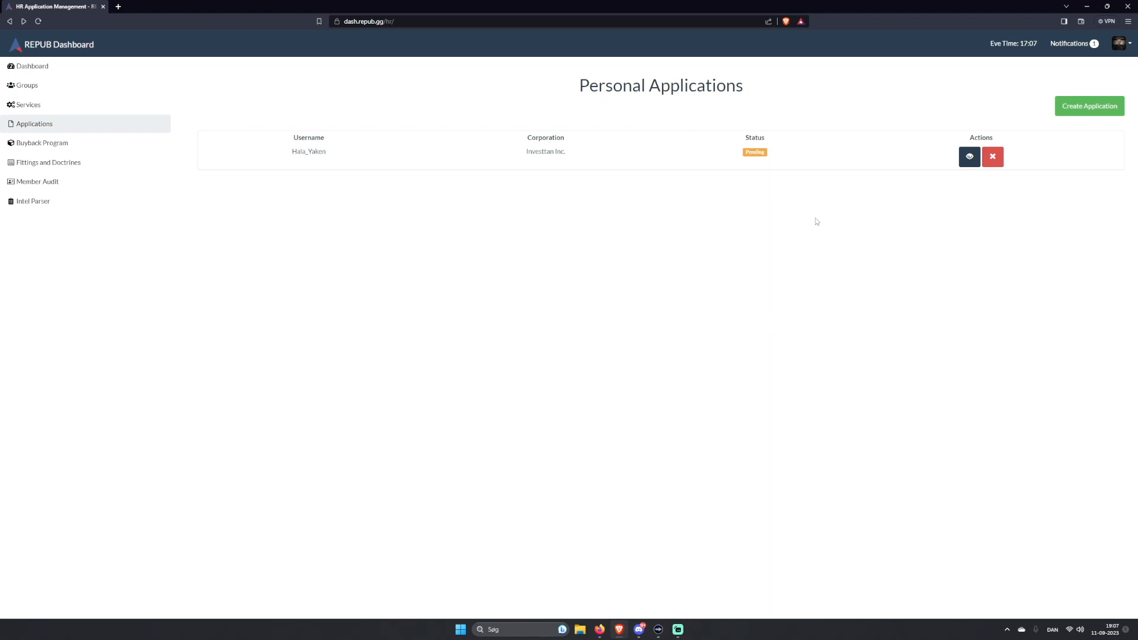
# - Check the notifications and open the Investtan Inc. application to examine its assigned reviewer
pyautogui.click(1078, 43)
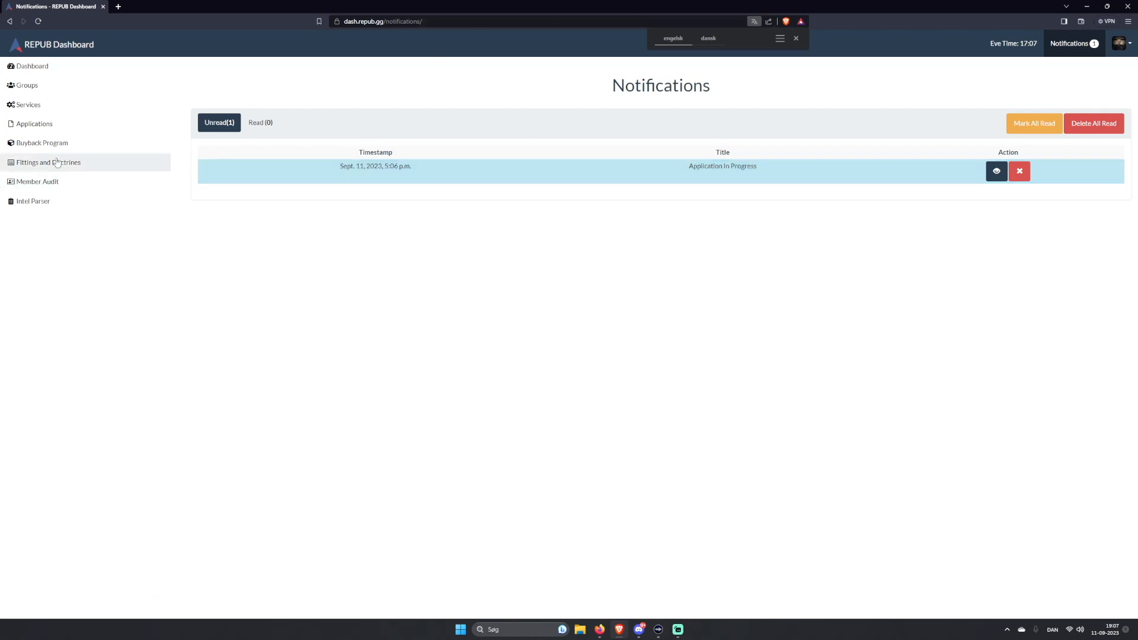
pyautogui.click(51, 124)
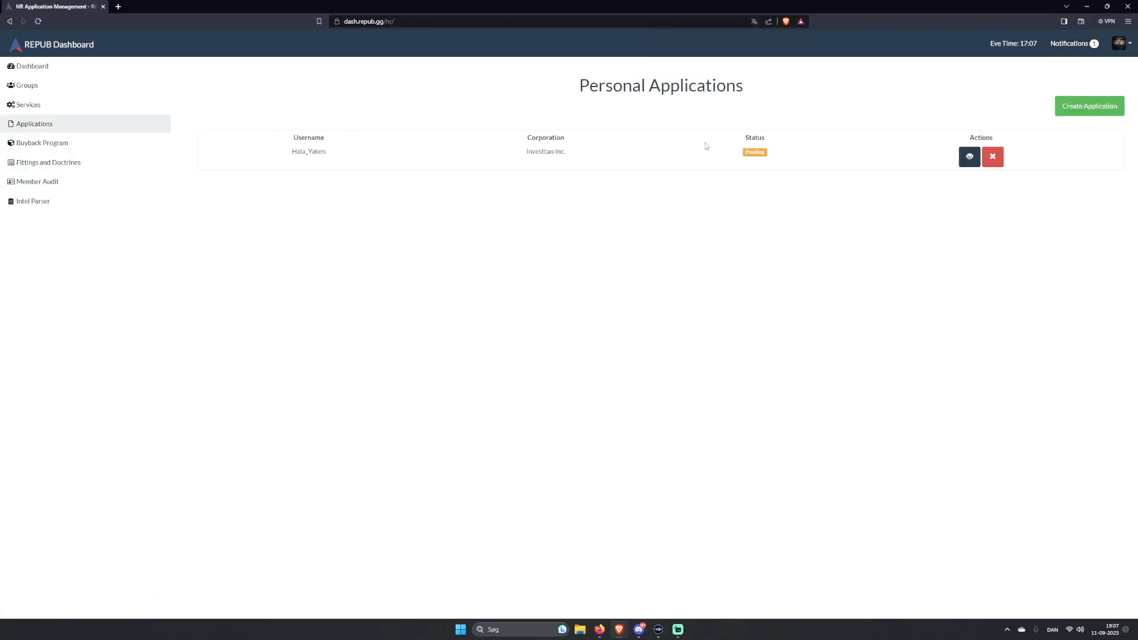
pyautogui.click(970, 157)
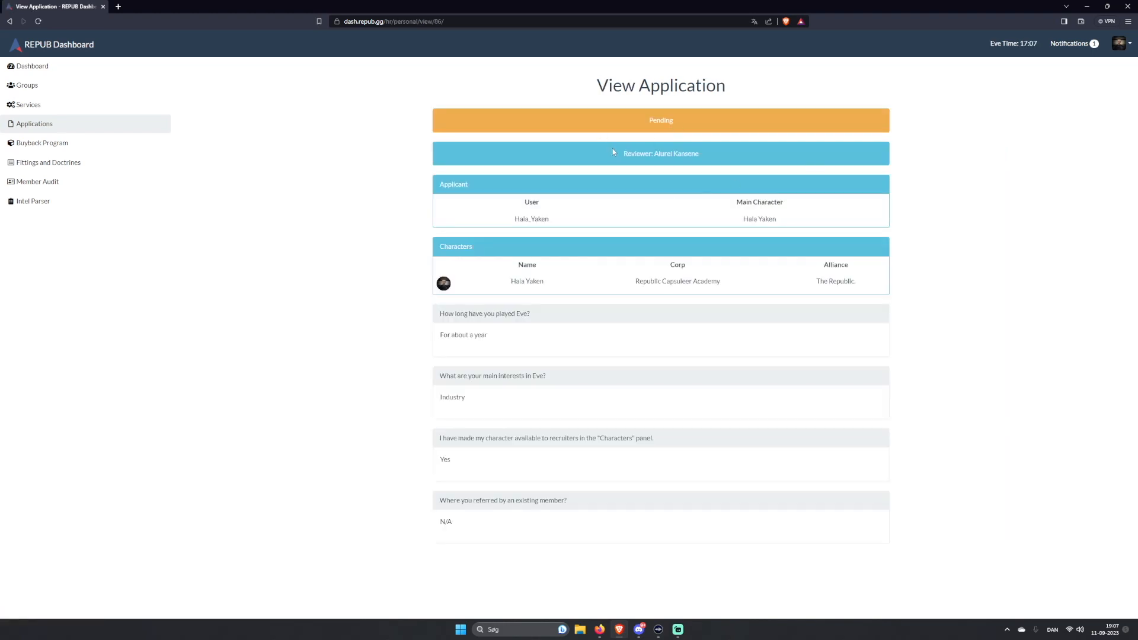
pyautogui.moveTo(617, 153); pyautogui.dragTo(720, 158)
pyautogui.click(719, 156)
pyautogui.moveTo(713, 153); pyautogui.dragTo(656, 152)
pyautogui.click(540, 156)
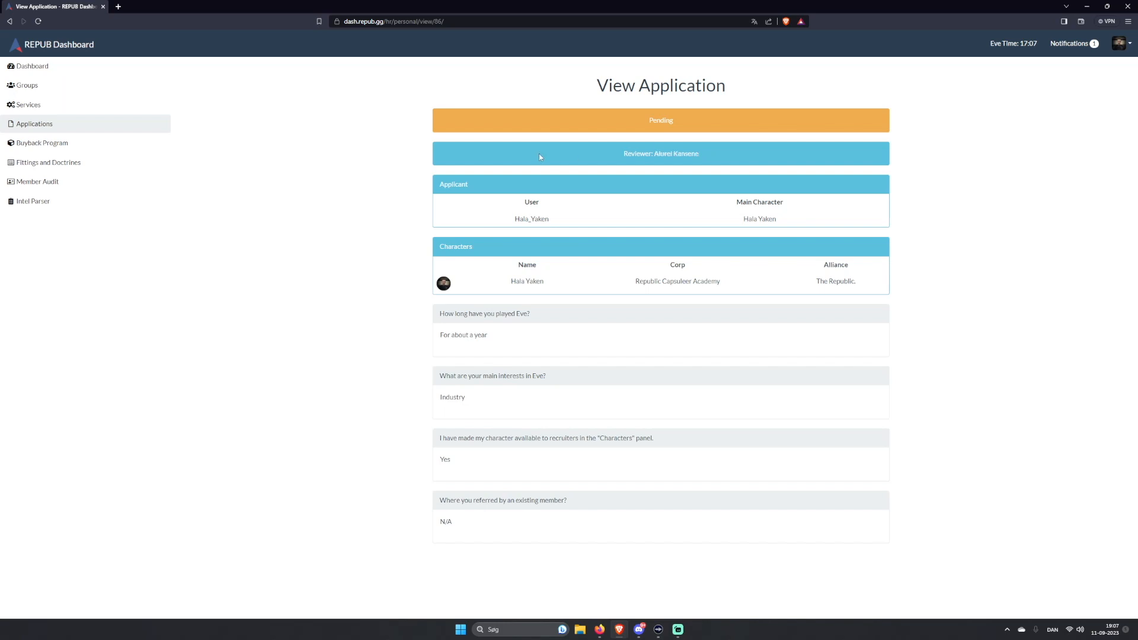
pyautogui.doubleClick(629, 153)
pyautogui.click(573, 155)
# - Recheck the application's status in the personal applications list and notifications, and reopen its details
pyautogui.click(147, 122)
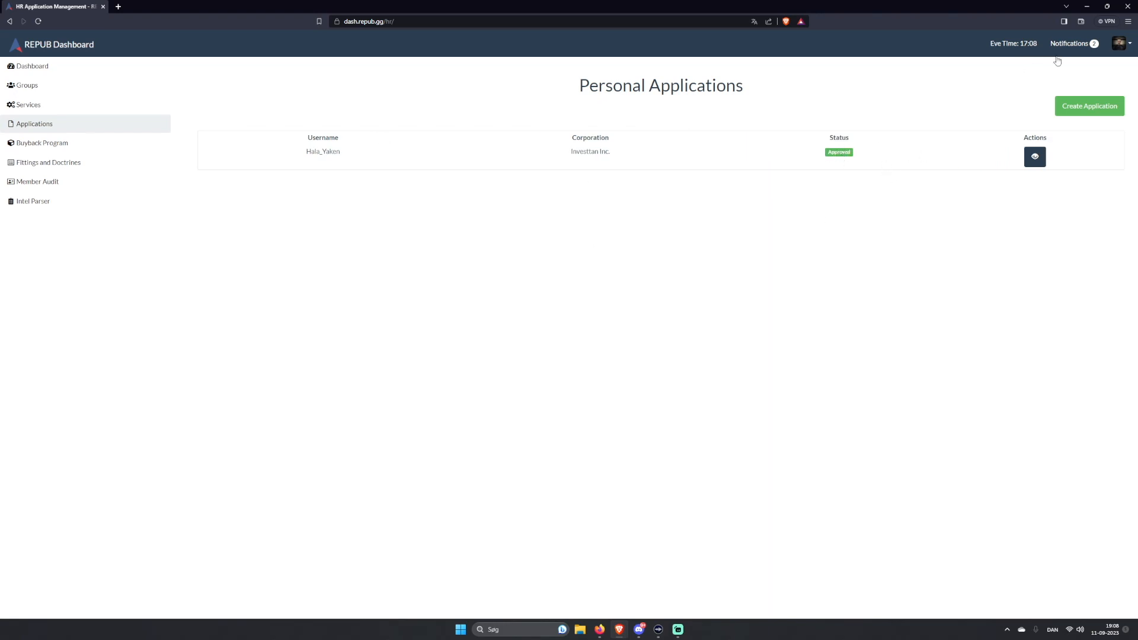
pyautogui.click(1069, 43)
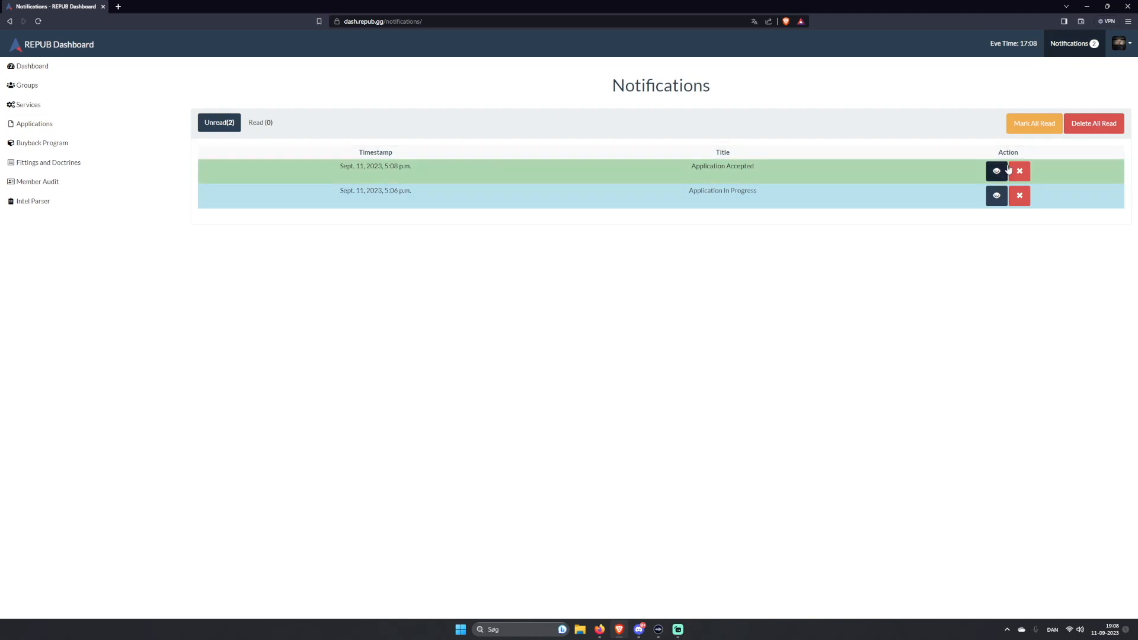
pyautogui.click(72, 124)
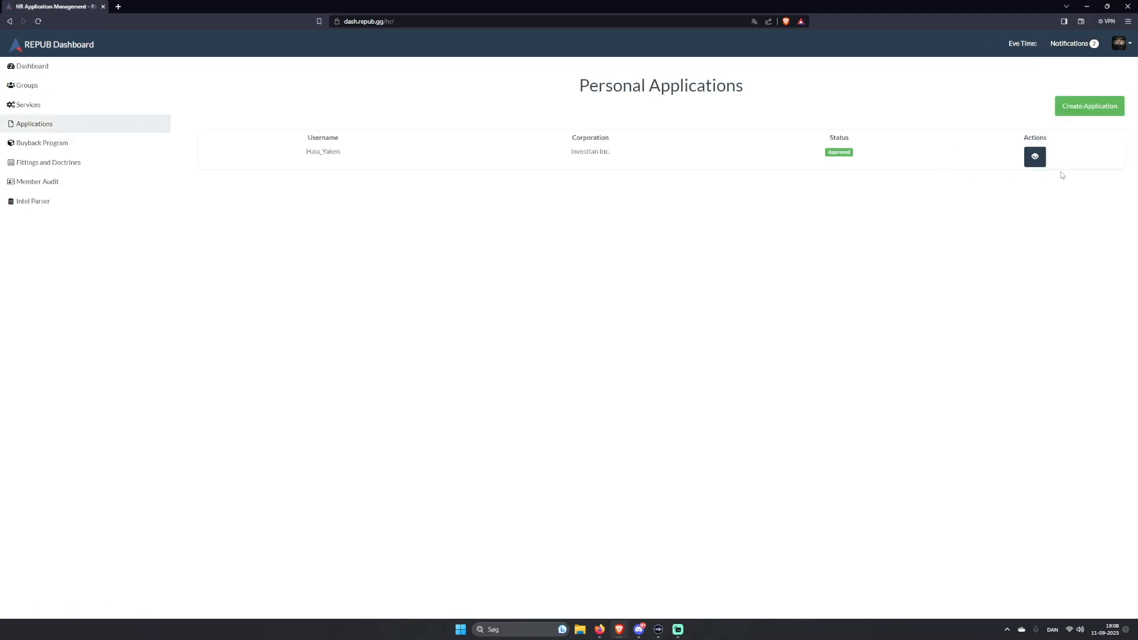
pyautogui.click(1034, 157)
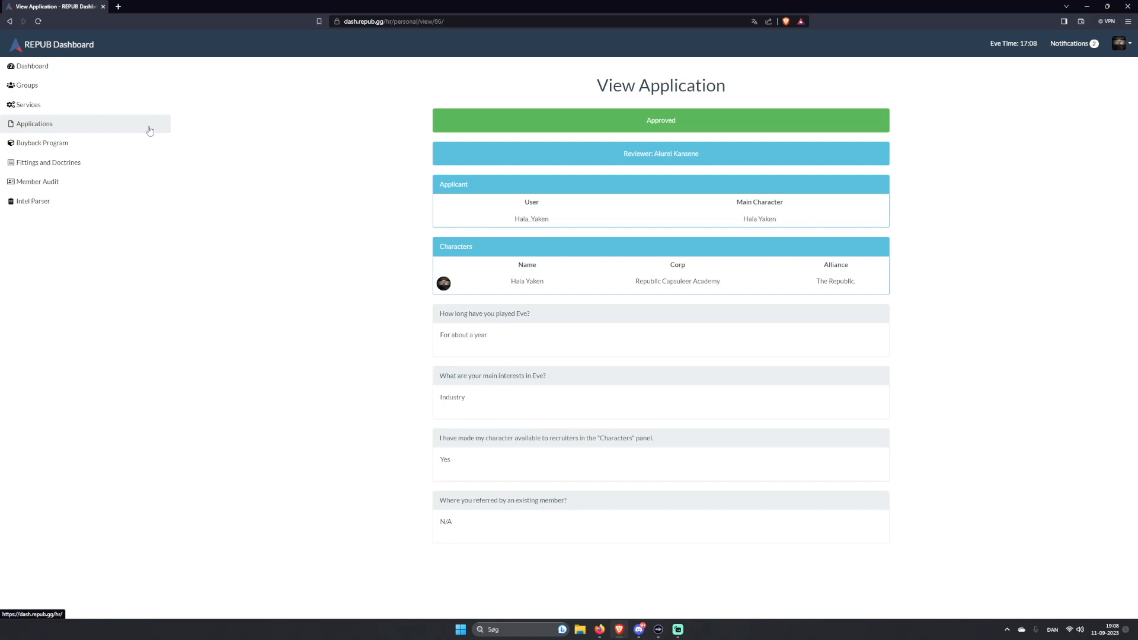
# - Examine the Discord entry among the available services, open its activation login page and return to the services list
pyautogui.click(98, 110)
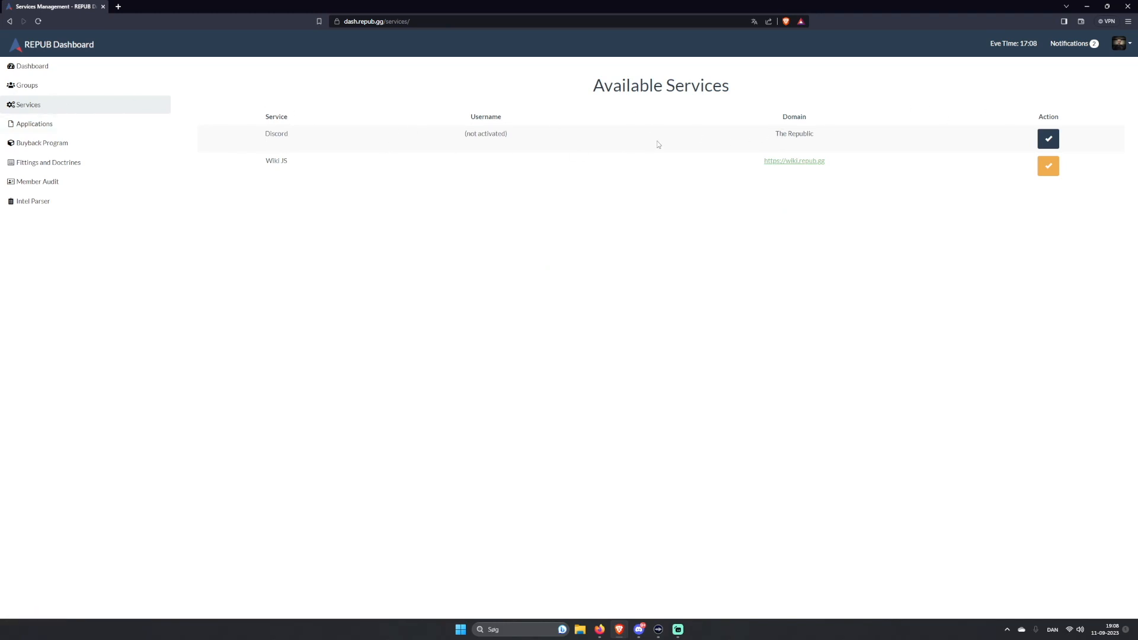
pyautogui.moveTo(264, 135); pyautogui.dragTo(349, 141)
pyautogui.click(515, 141)
pyautogui.click(1049, 144)
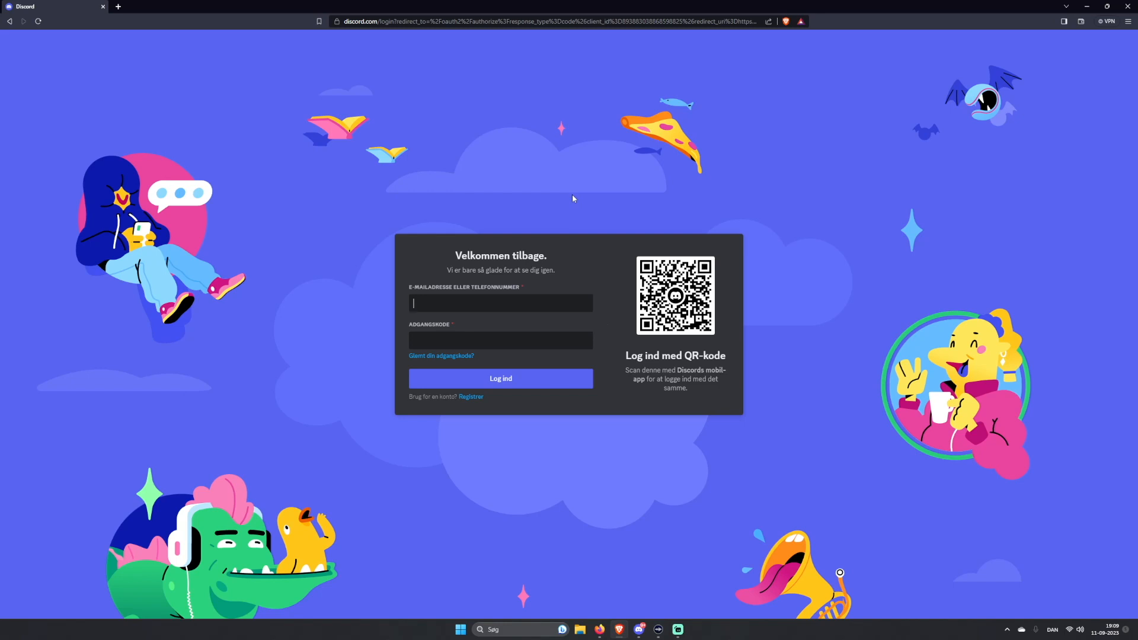
pyautogui.click(8, 22)
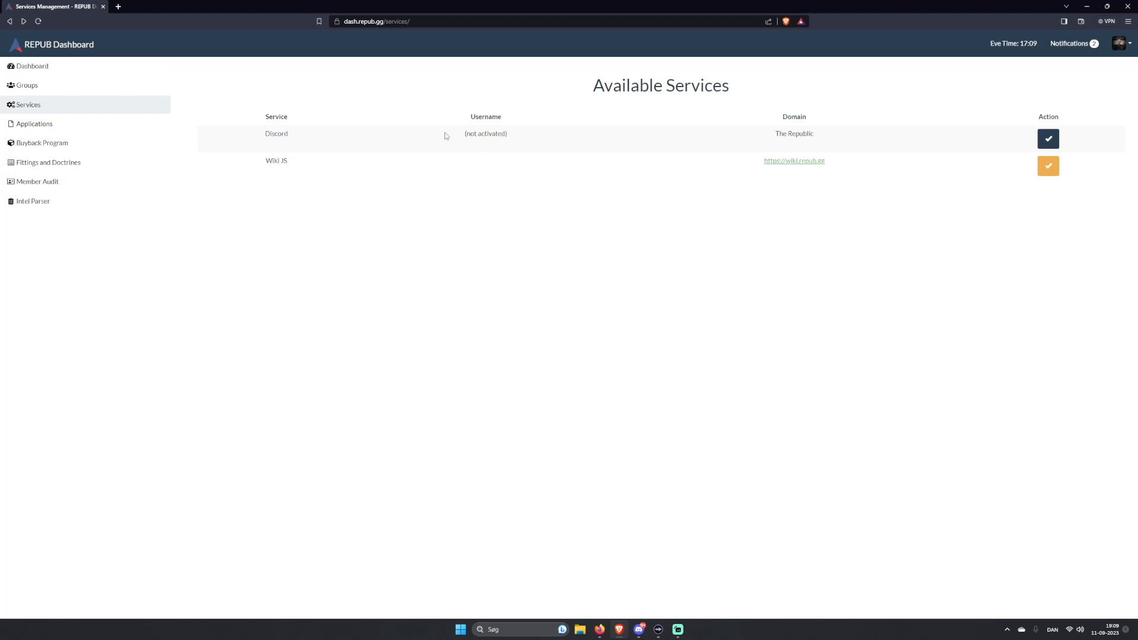